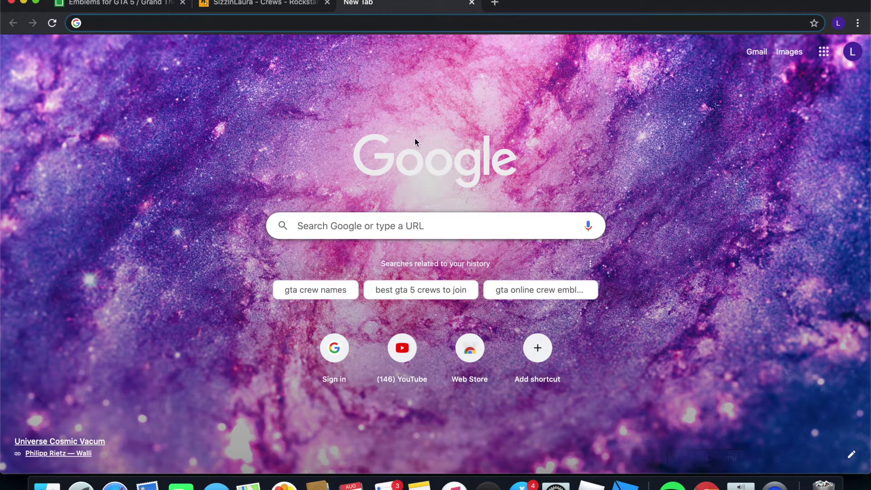
- Search gtalogo.com for 'girl' and open the Girl 1537 emblem page (ID 7566)
{"action": "left_click", "coordinate": [132, 4]}
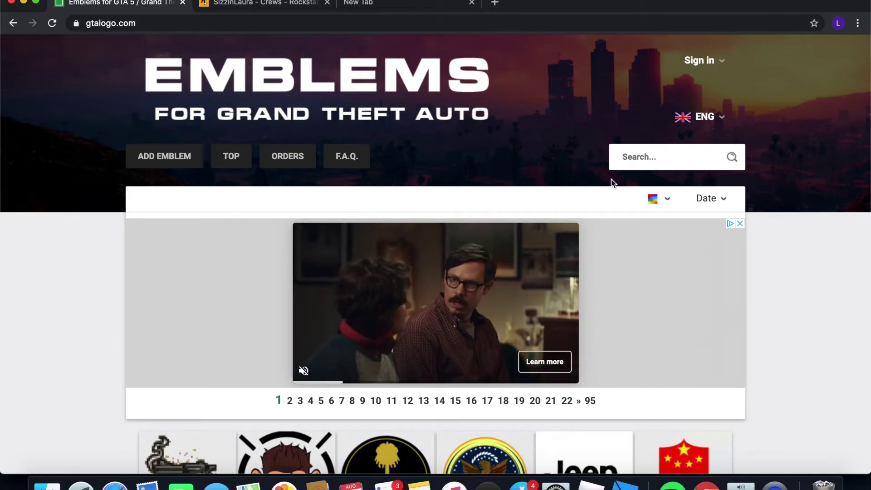
{"action": "scroll", "coordinate": [553, 164], "scroll_direction": "down", "scroll_amount": 10}
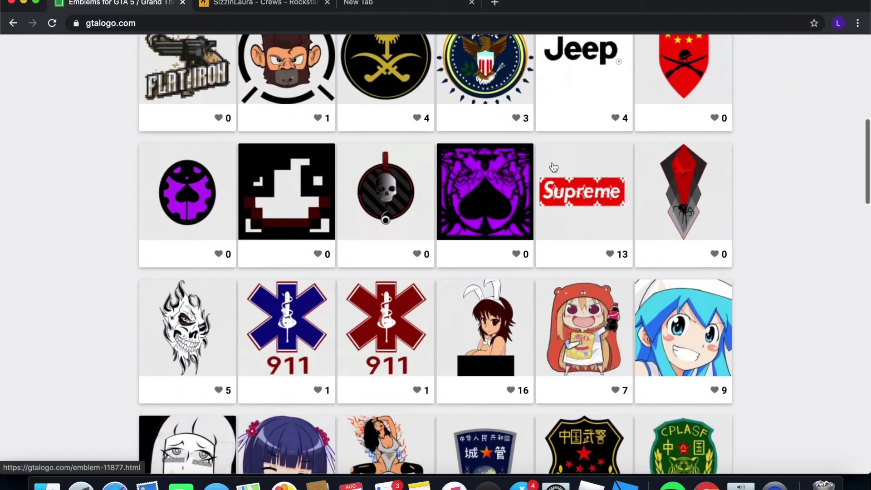
{"action": "scroll", "coordinate": [555, 166], "scroll_direction": "up", "scroll_amount": 10}
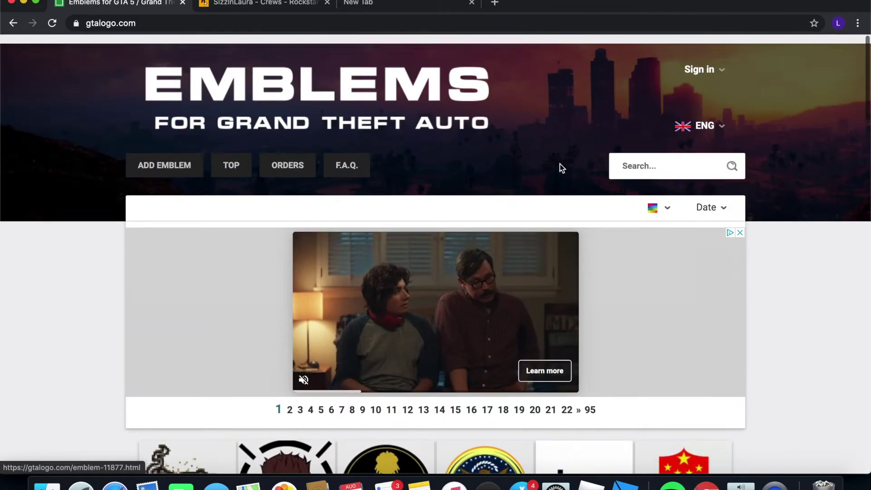
{"action": "left_click", "coordinate": [647, 159]}
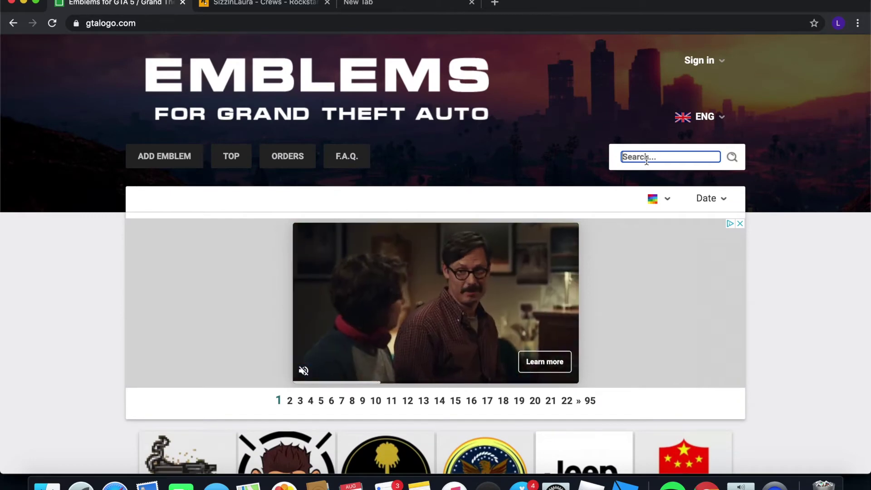
{"action": "type", "text": "girl"}
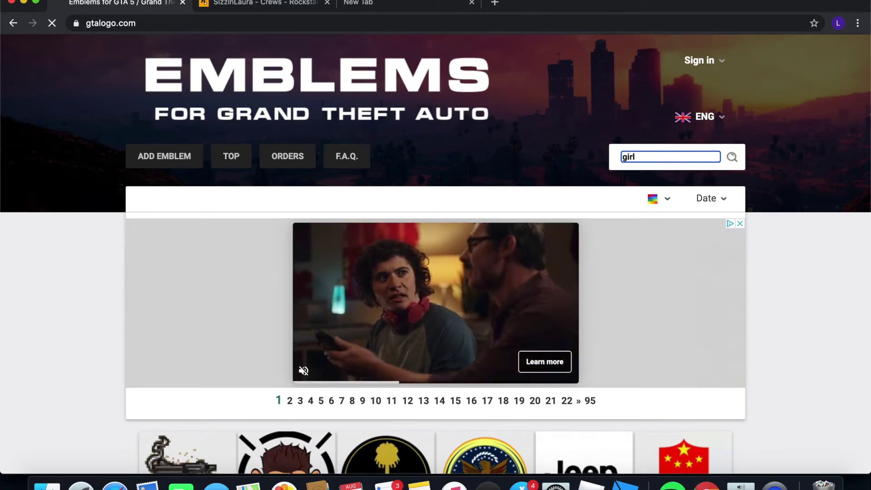
{"action": "key", "text": "Return"}
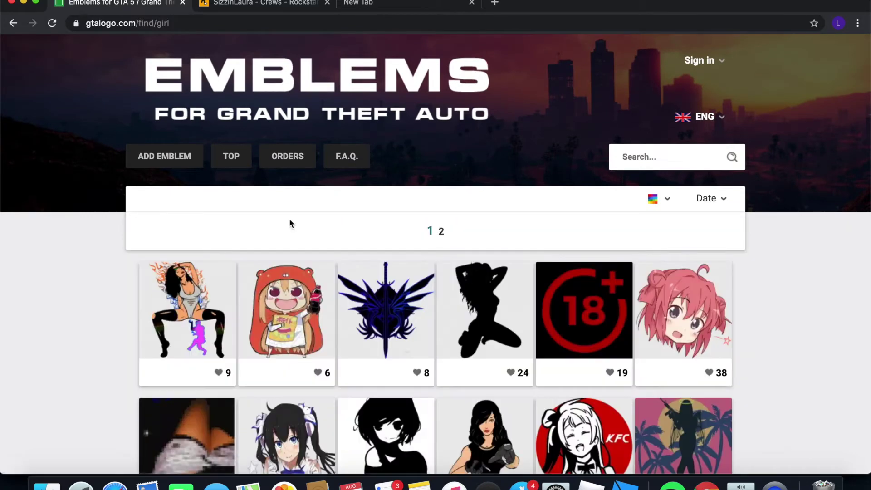
{"action": "scroll", "coordinate": [167, 247], "scroll_direction": "down", "scroll_amount": 15}
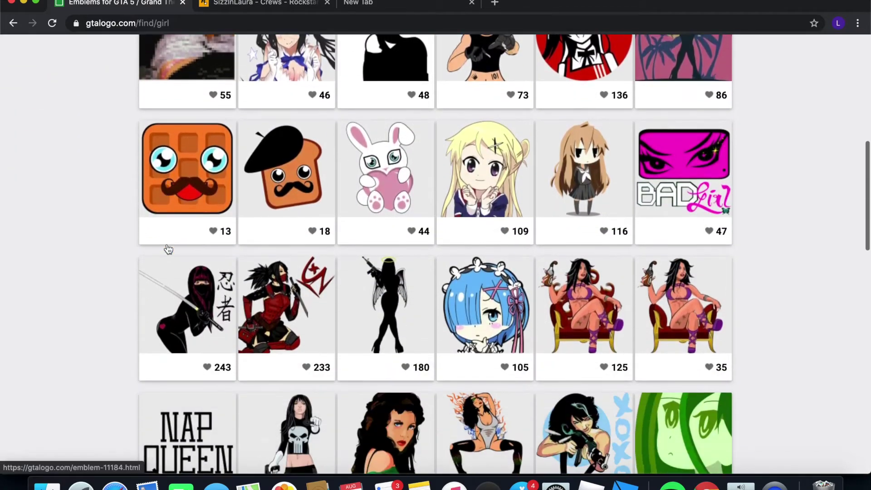
{"action": "scroll", "coordinate": [168, 249], "scroll_direction": "down", "scroll_amount": 3}
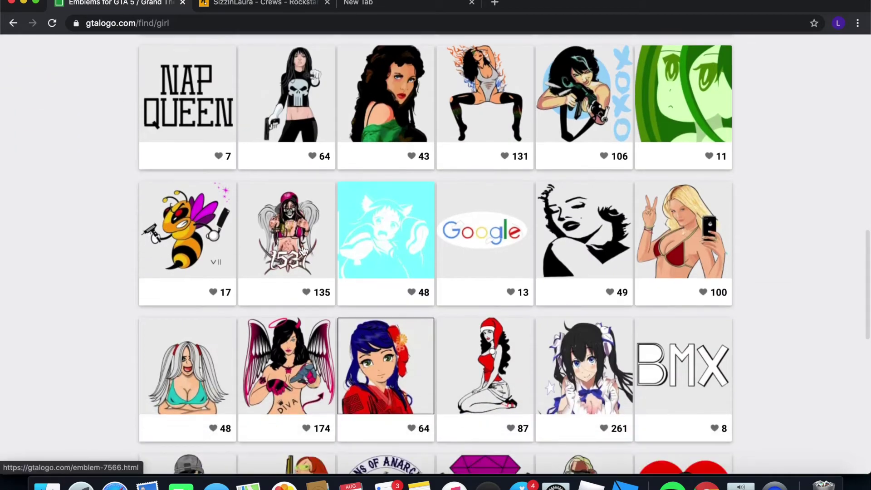
{"action": "left_click", "coordinate": [308, 253]}
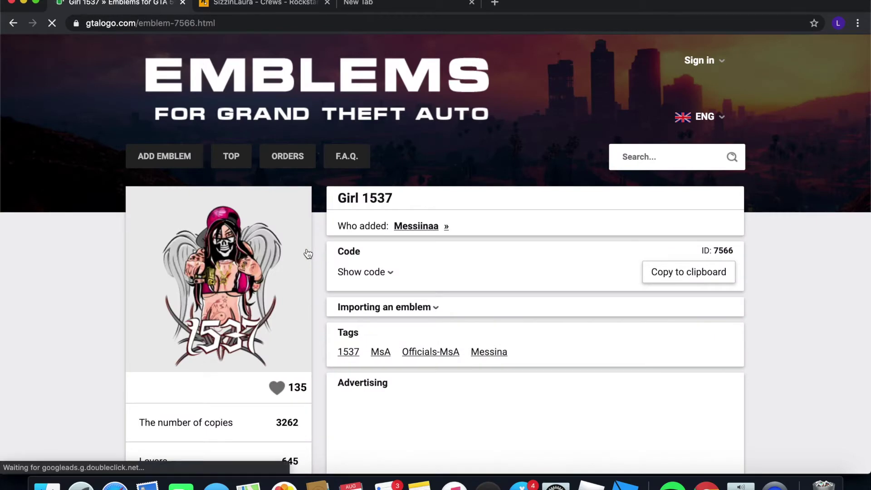
- Copy the Girl 1537 emblem code to the clipboard and return to the Social Club crews tab
{"action": "scroll", "coordinate": [398, 277], "scroll_direction": "down", "scroll_amount": 1}
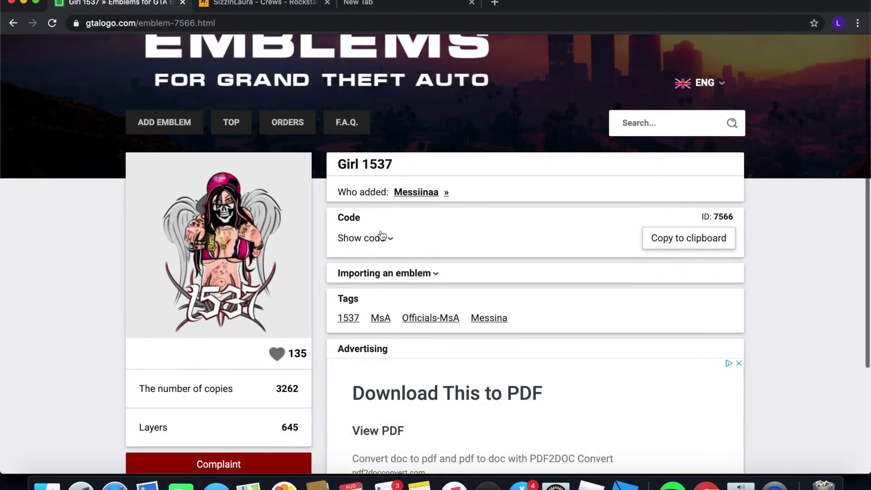
{"action": "left_click", "coordinate": [665, 240]}
{"action": "left_click", "coordinate": [666, 240]}
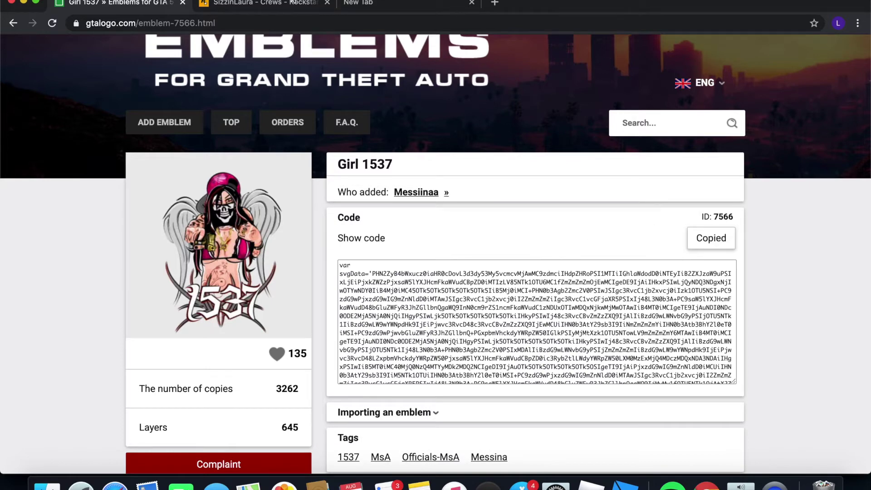
{"action": "left_click", "coordinate": [292, 2]}
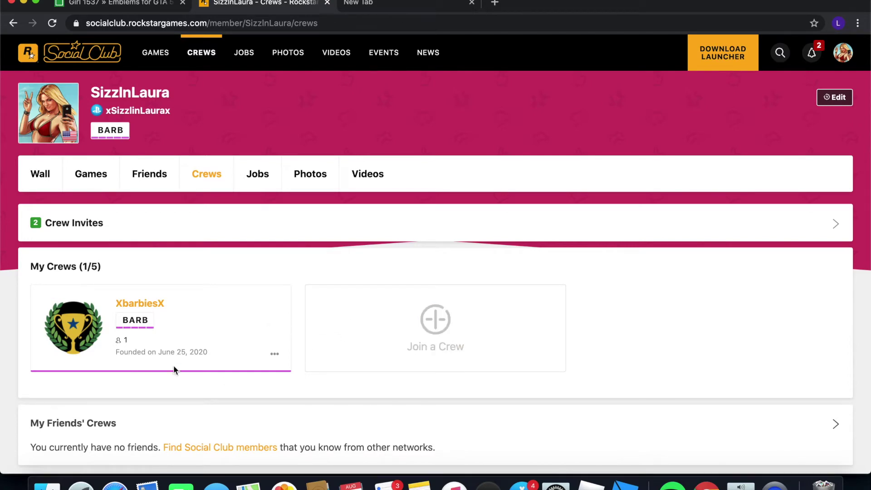
- Open the XbarbiesX crew from My Crews and view its Emblems gallery
{"action": "left_click", "coordinate": [427, 333]}
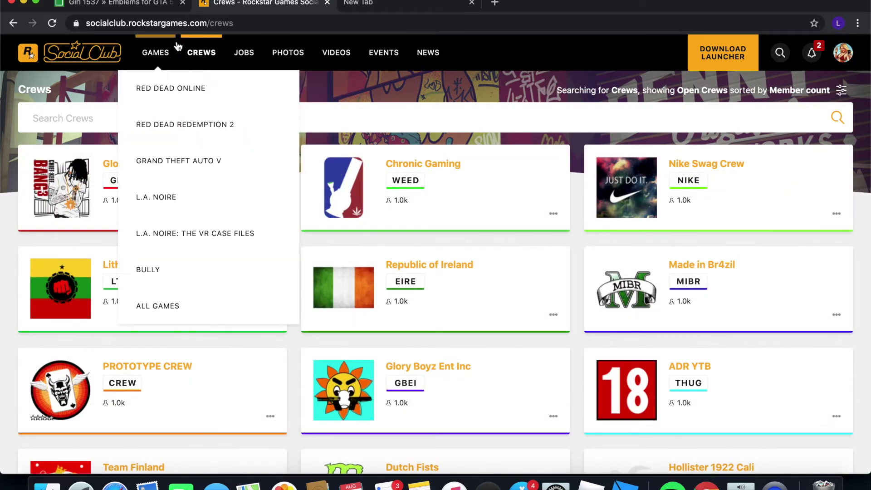
{"action": "mouse_move", "coordinate": [202, 53]}
{"action": "left_click", "coordinate": [207, 89]}
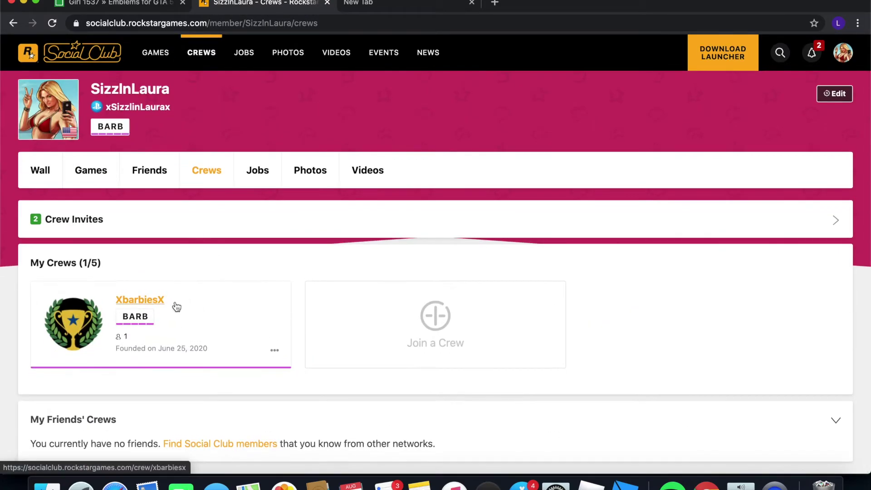
{"action": "left_click", "coordinate": [89, 328]}
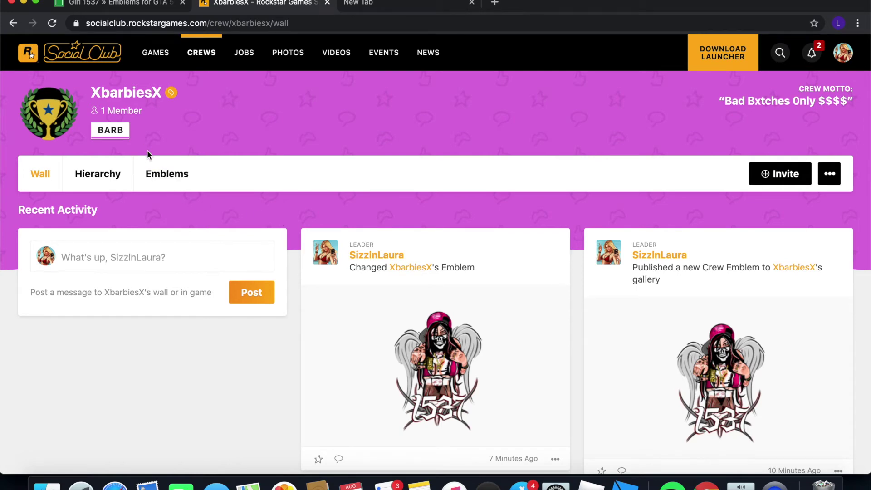
{"action": "left_click", "coordinate": [167, 173]}
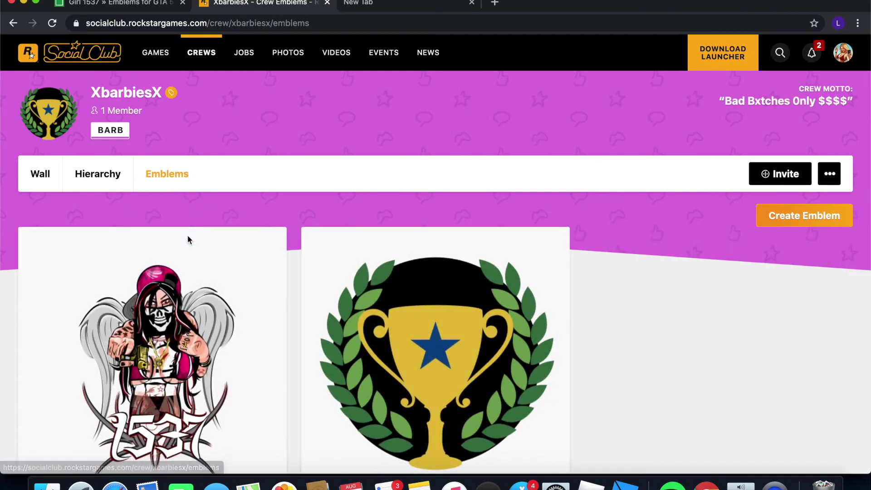
{"action": "scroll", "coordinate": [288, 267], "scroll_direction": "down", "scroll_amount": 3}
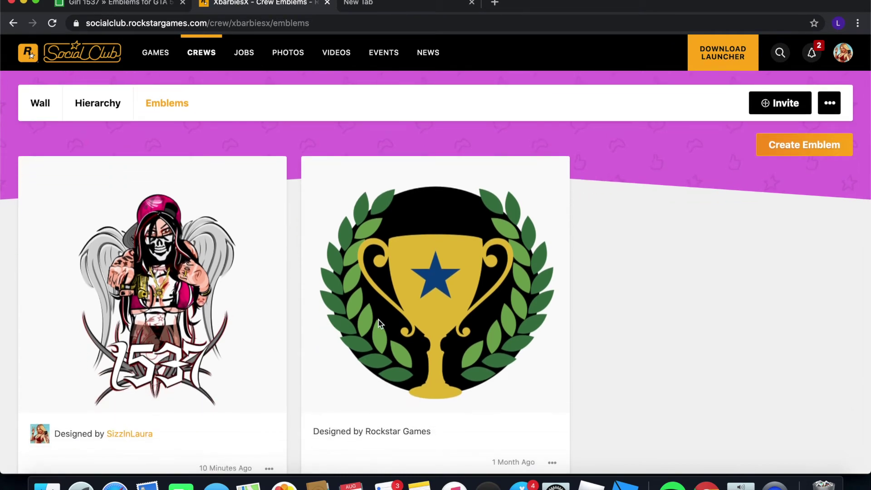
{"action": "scroll", "coordinate": [614, 291], "scroll_direction": "up", "scroll_amount": 2}
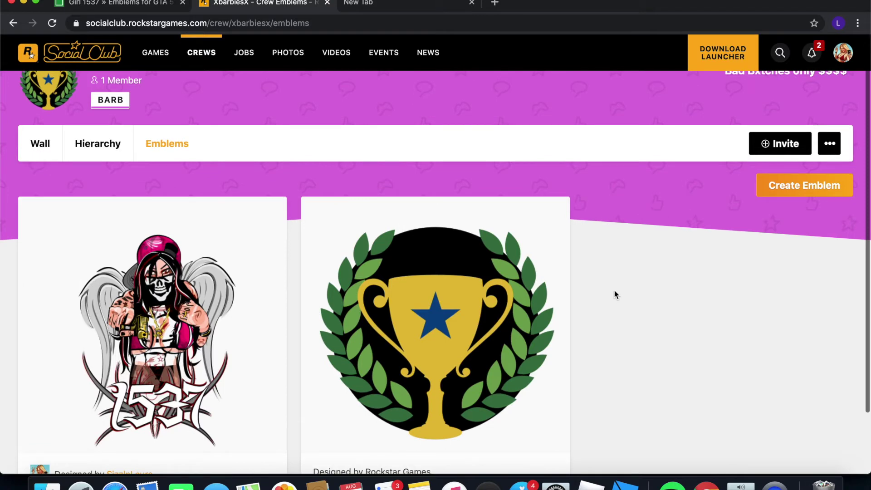
- Create a new emblem and import the Girl 1537 code through Chrome's Developer Tools console
{"action": "left_click", "coordinate": [822, 188]}
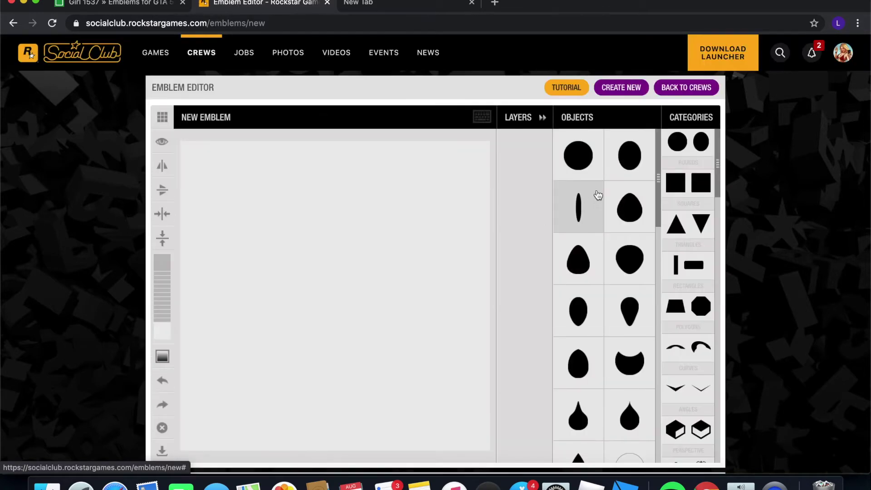
{"action": "left_click", "coordinate": [858, 24]}
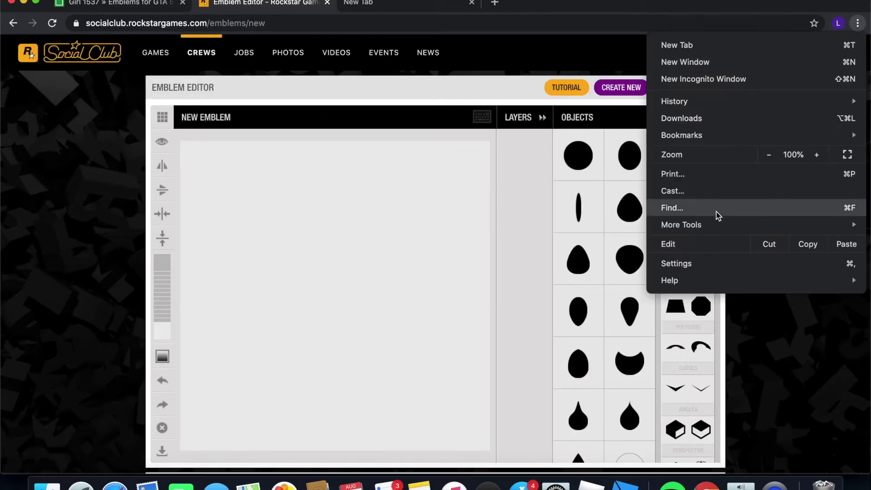
{"action": "mouse_move", "coordinate": [712, 223]}
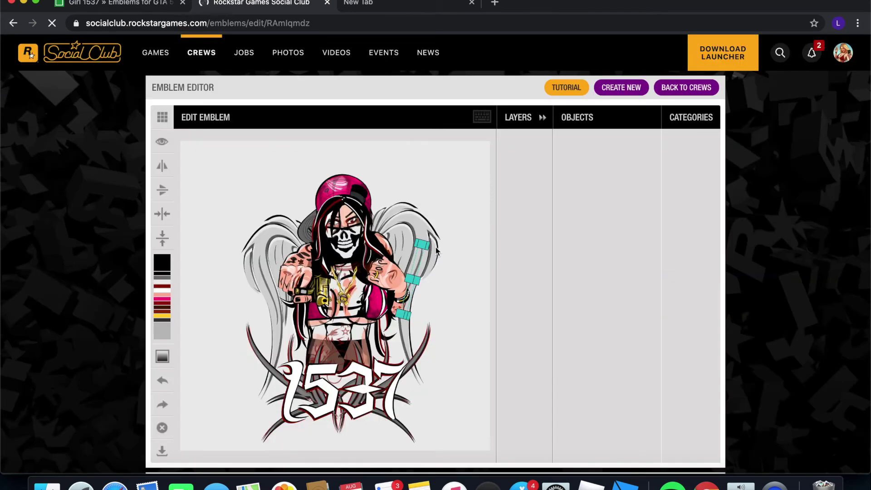
{"action": "scroll", "coordinate": [436, 251], "scroll_direction": "down", "scroll_amount": 3}
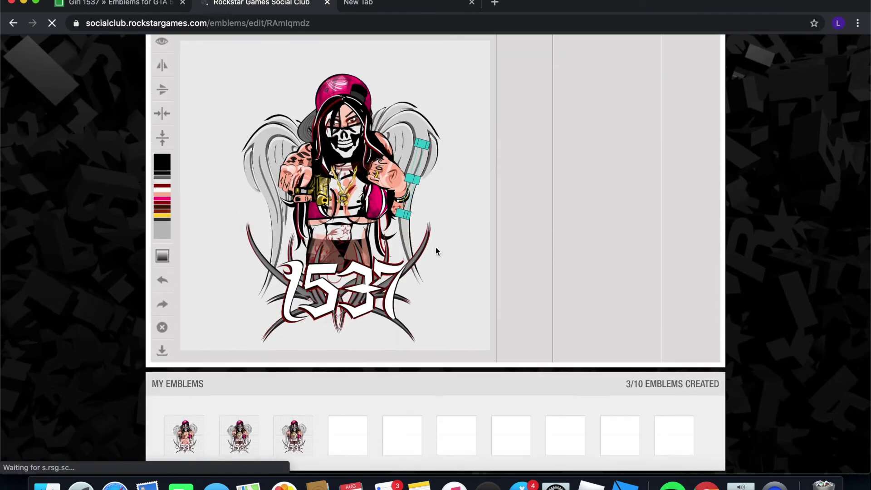
- Save the girl design as a new emblem, bringing the count to 4/10, and dismiss the confirmation
{"action": "left_click", "coordinate": [163, 351]}
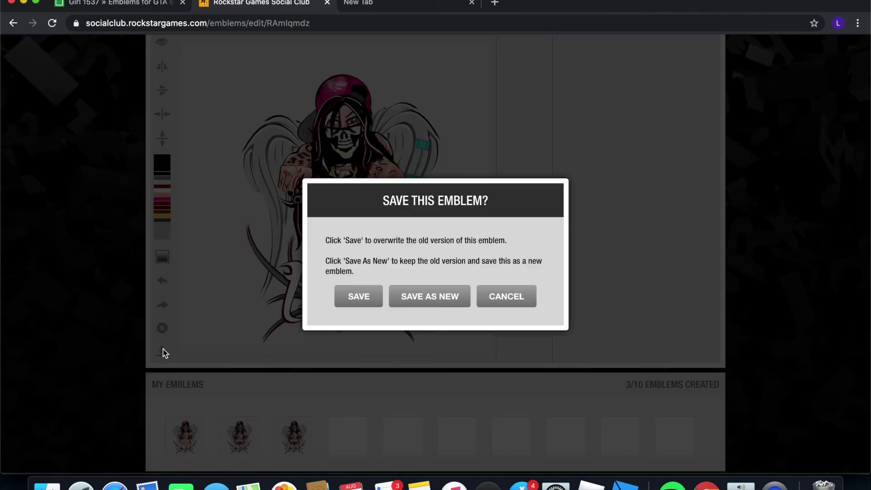
{"action": "left_click", "coordinate": [425, 302]}
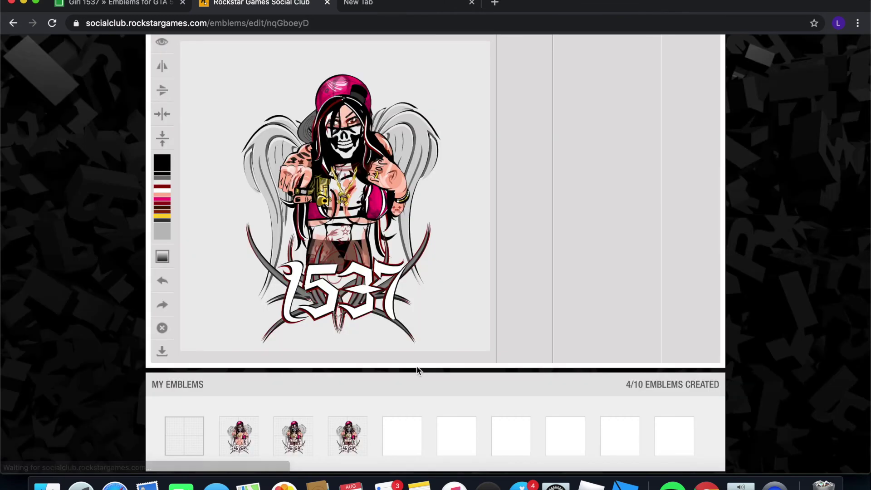
{"action": "left_click", "coordinate": [438, 294]}
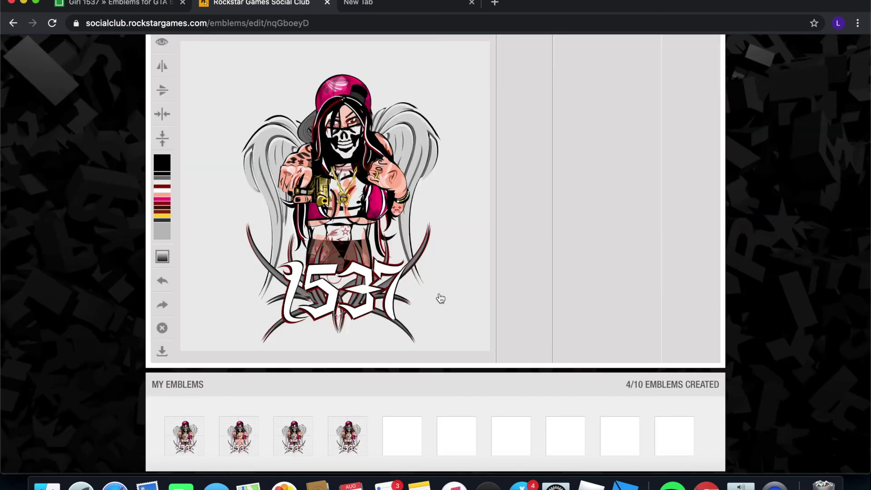
{"action": "scroll", "coordinate": [439, 292], "scroll_direction": "down", "scroll_amount": 3}
- Return to My Crews and open the XbarbiesX crew's Emblems gallery
{"action": "scroll", "coordinate": [438, 291], "scroll_direction": "up", "scroll_amount": 5}
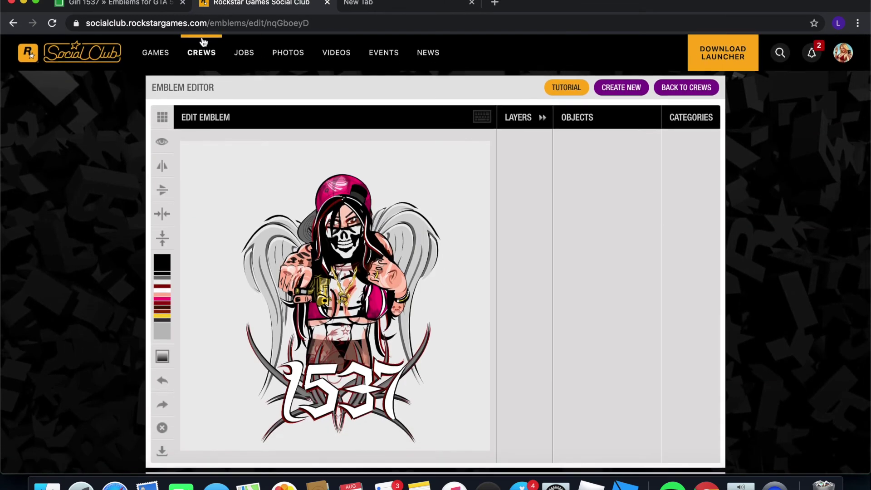
{"action": "mouse_move", "coordinate": [202, 47]}
{"action": "left_click", "coordinate": [217, 89]}
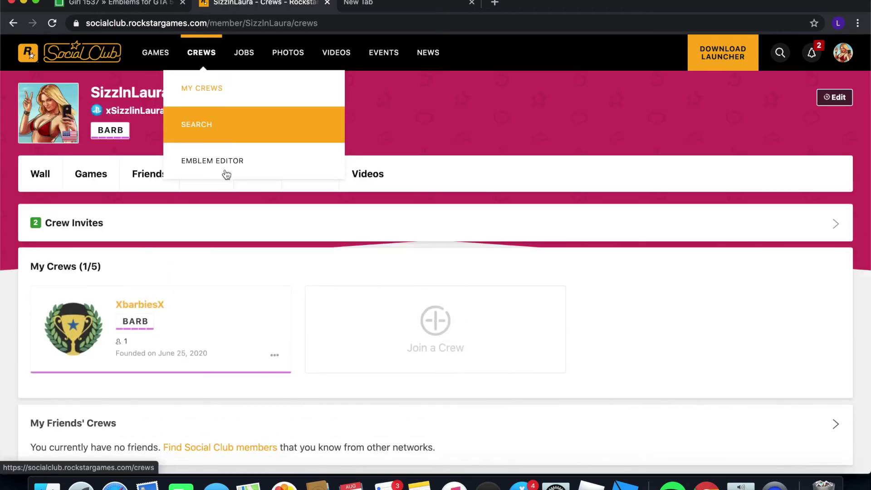
{"action": "left_click", "coordinate": [134, 323]}
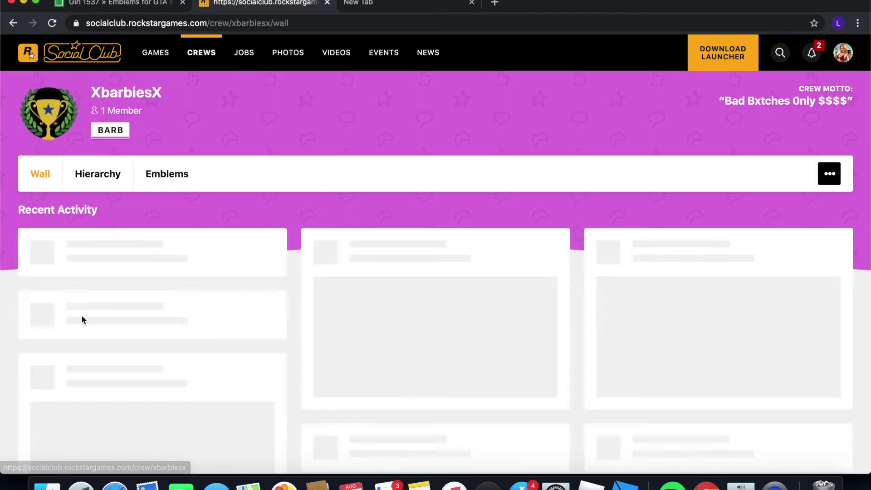
{"action": "left_click", "coordinate": [159, 173]}
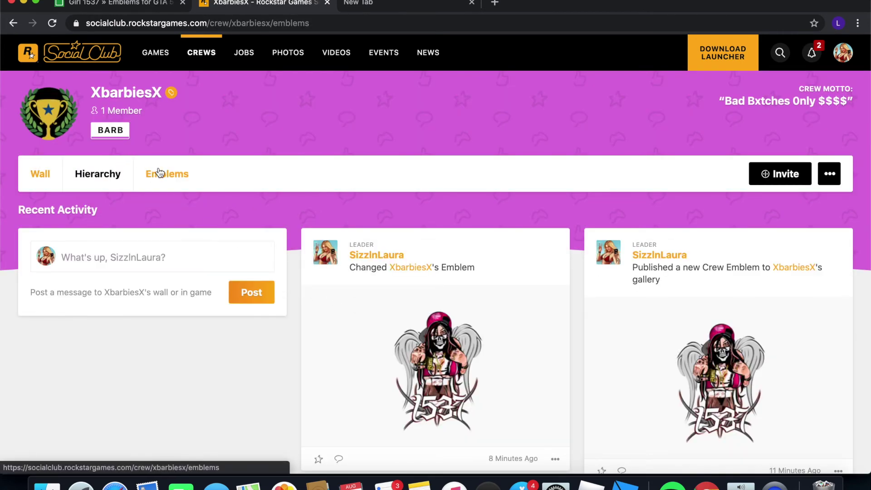
{"action": "scroll", "coordinate": [246, 300], "scroll_direction": "down", "scroll_amount": 3}
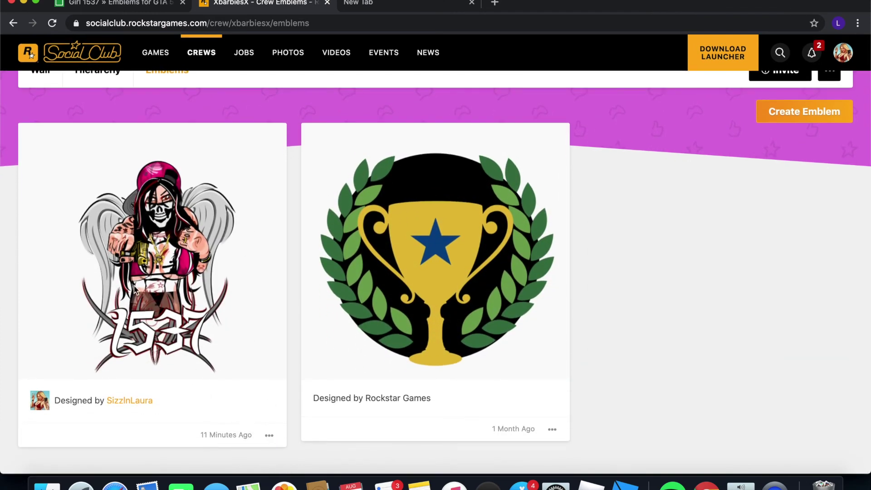
- Make the Girl 1537 emblem the crew emblem and confirm the activation
{"action": "left_click", "coordinate": [271, 437]}
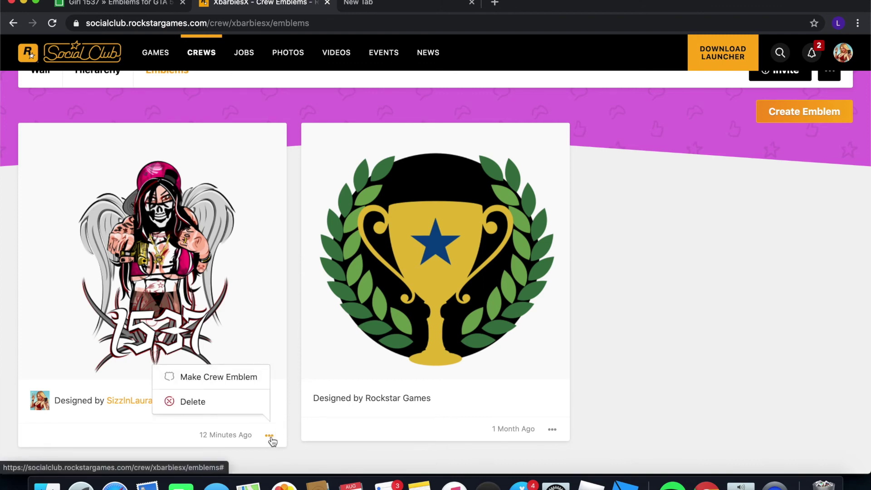
{"action": "left_click", "coordinate": [249, 380]}
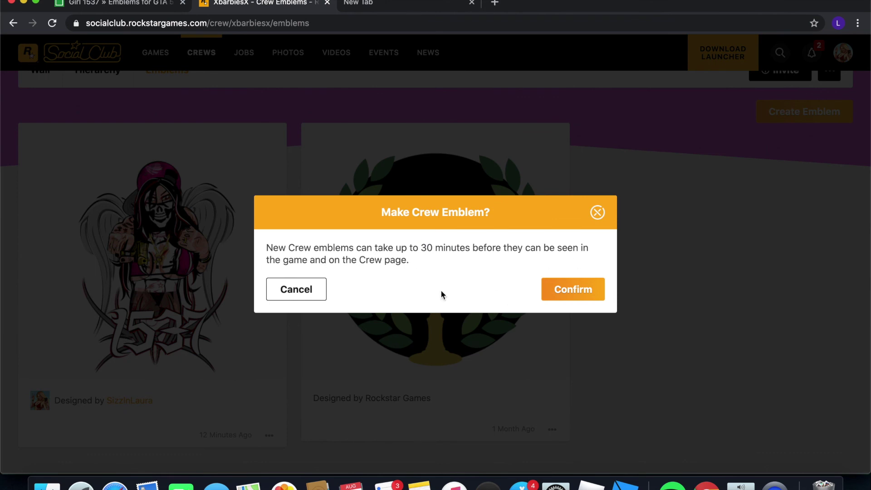
{"action": "left_click", "coordinate": [556, 291]}
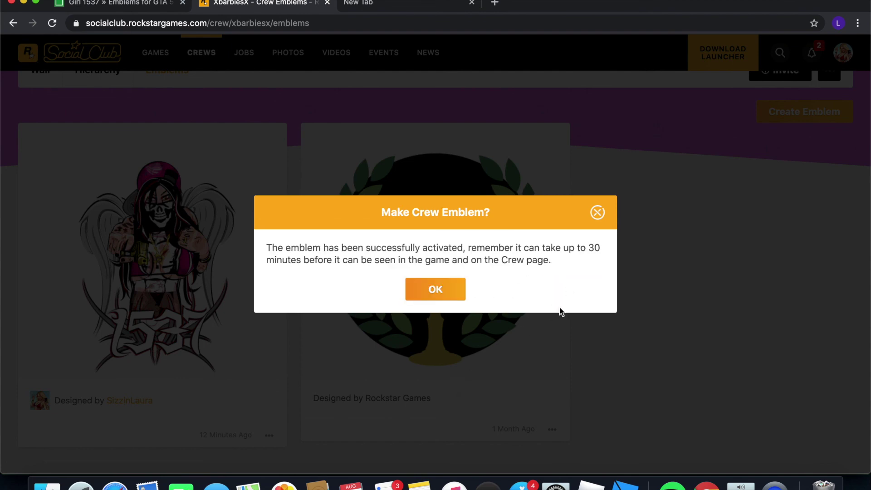
{"action": "left_click", "coordinate": [454, 292]}
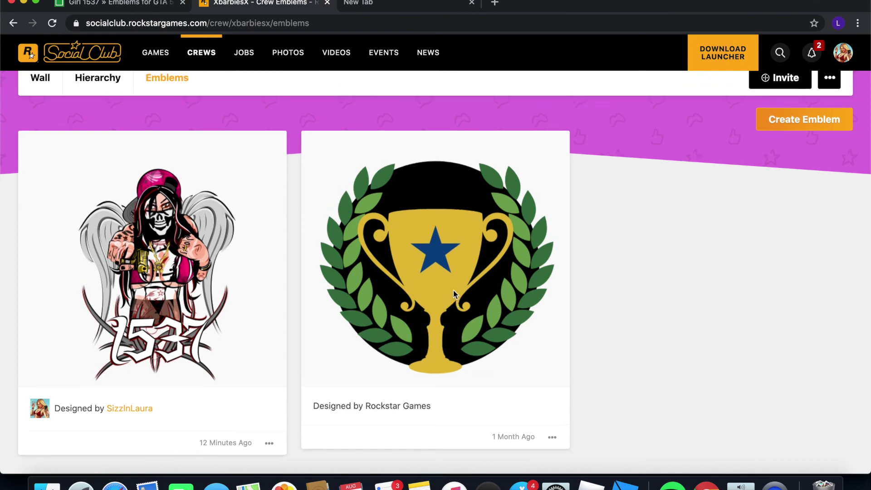